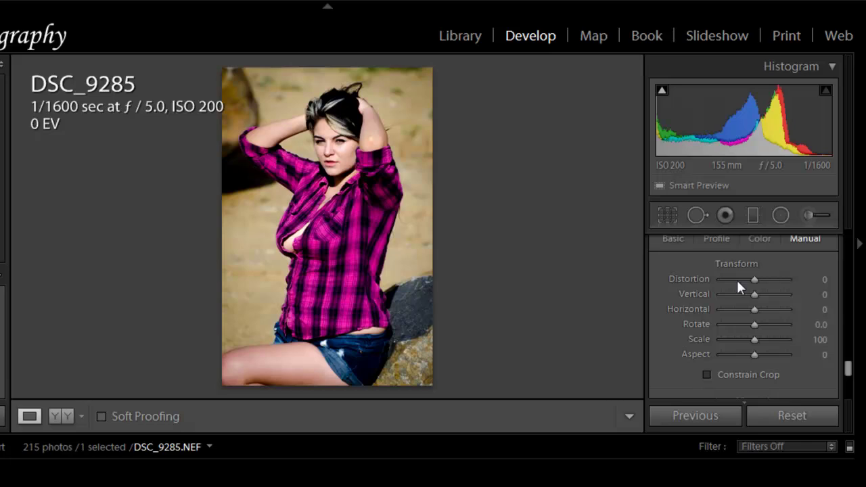
drag(847, 368, 858, 220)
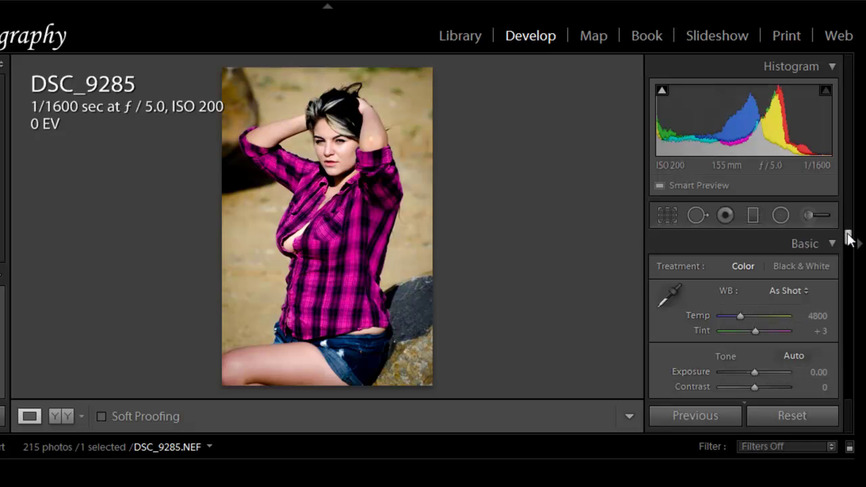
drag(850, 238, 848, 352)
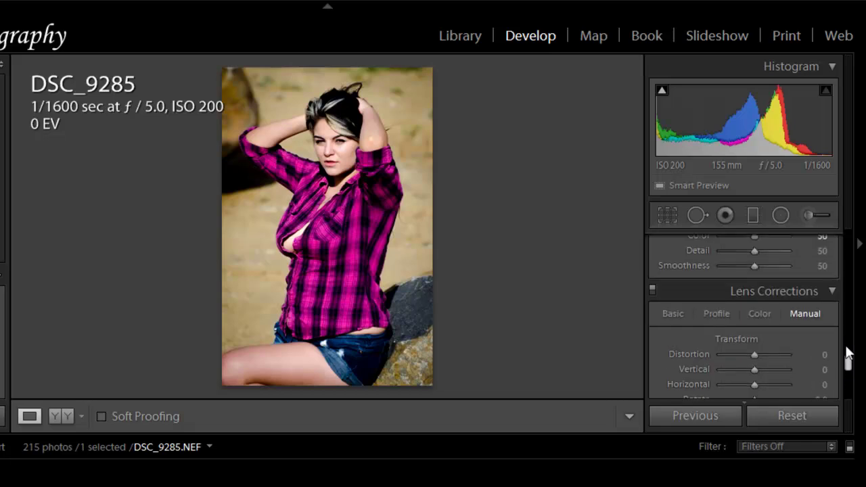
click(831, 291)
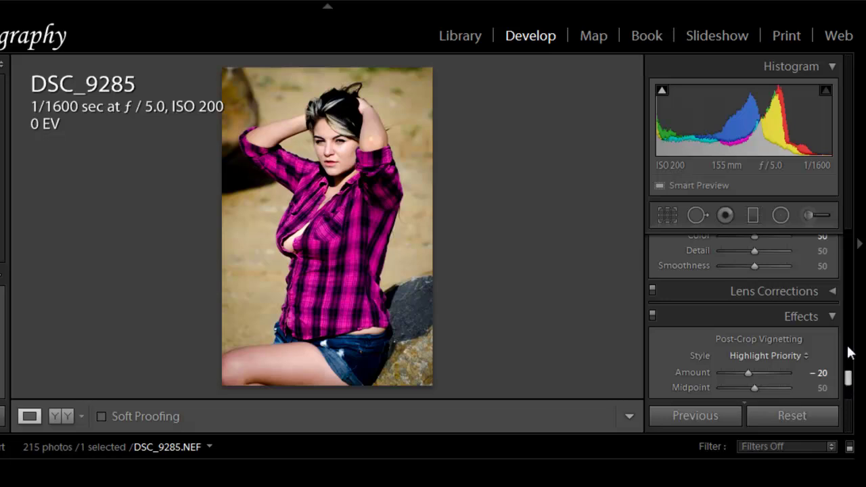
click(832, 292)
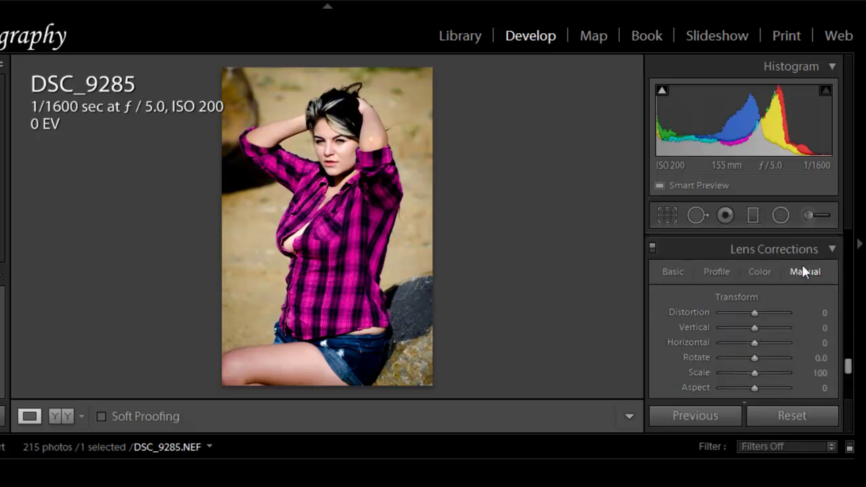
click(675, 273)
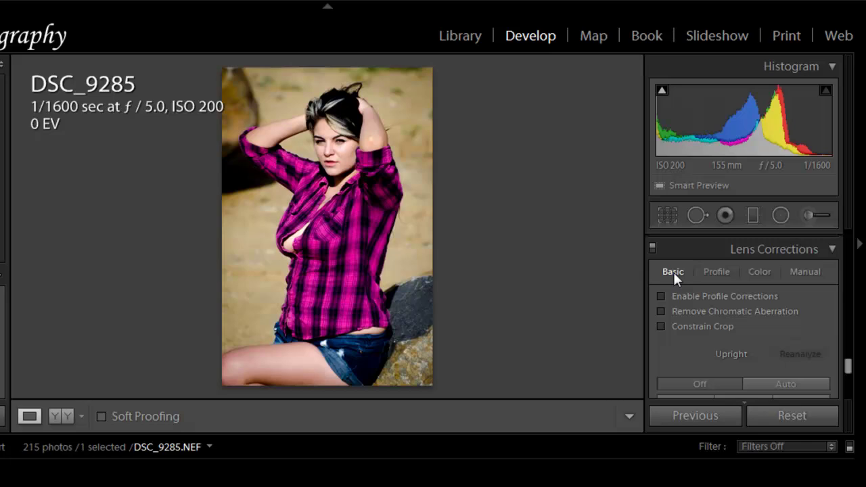
click(716, 272)
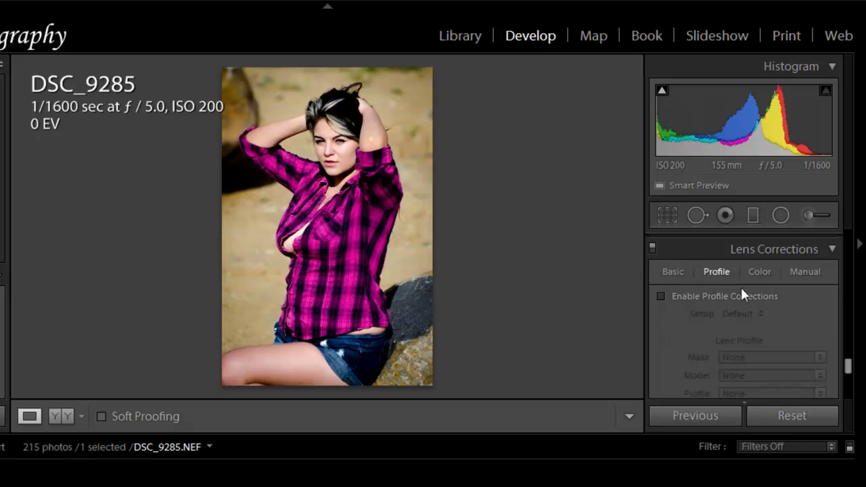
click(765, 270)
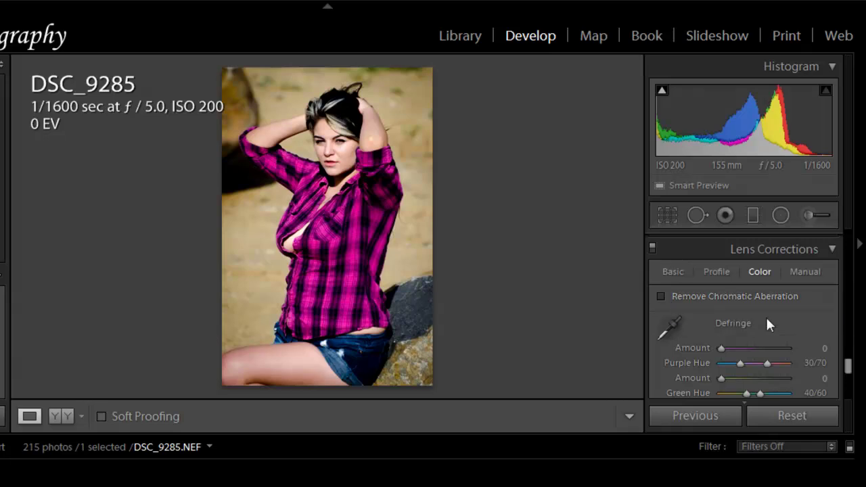
click(803, 274)
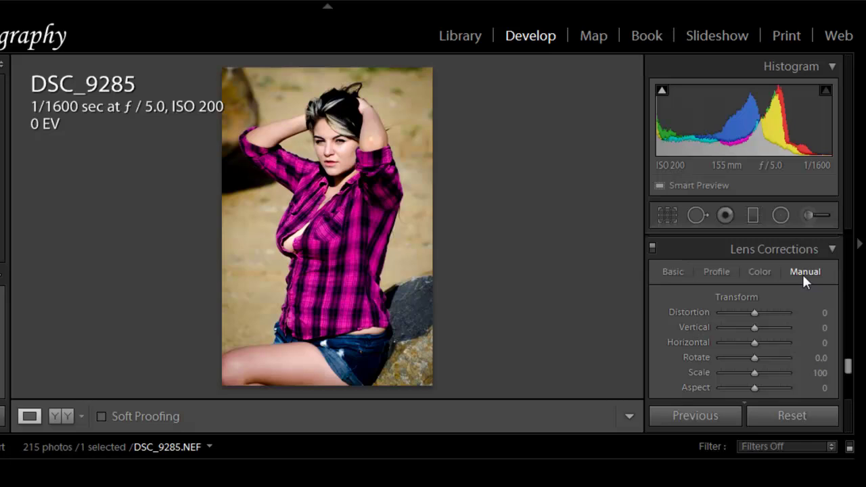
Set Distortion to +40 and Vertical to −40 in the Manual lens corrections.
drag(849, 366, 850, 372)
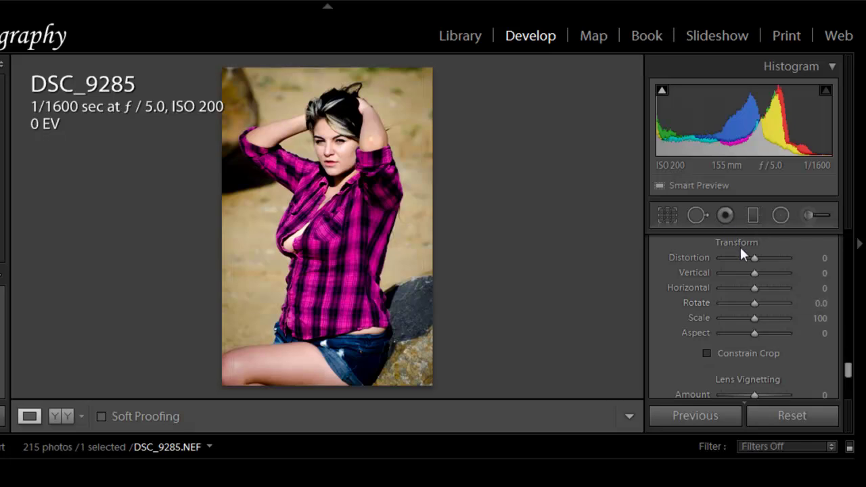
click(820, 260)
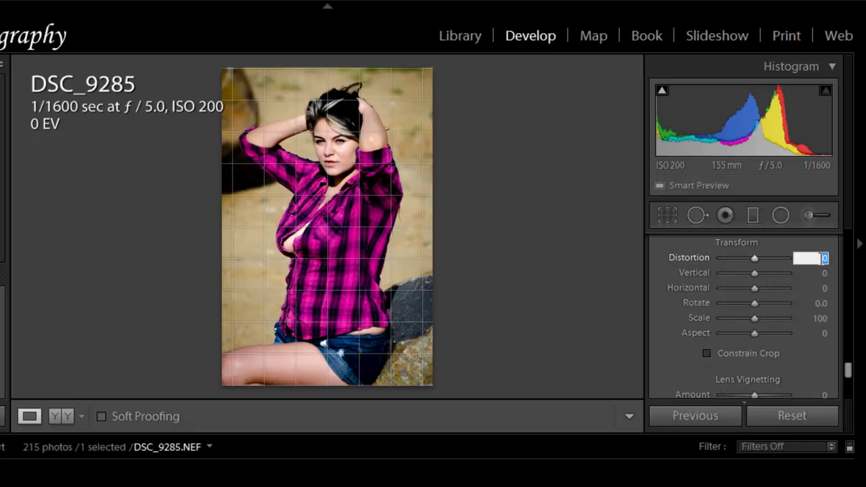
text(20)
key(Return)
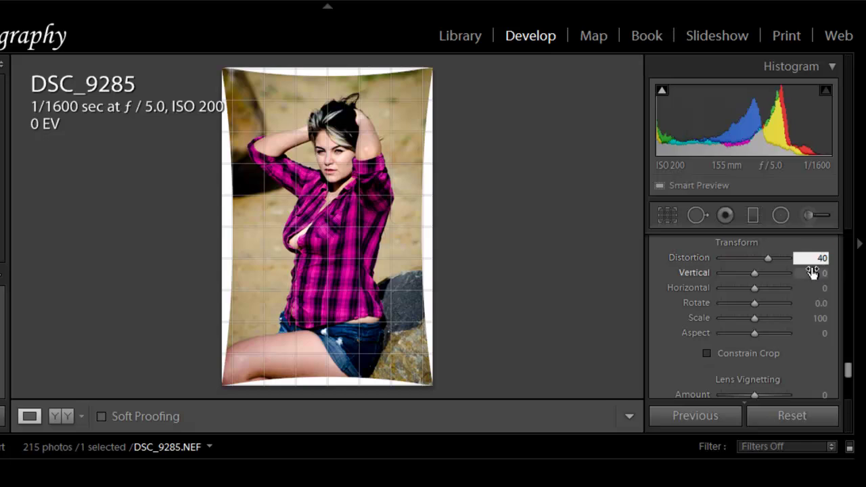
click(814, 272)
text(-40)
key(Return)
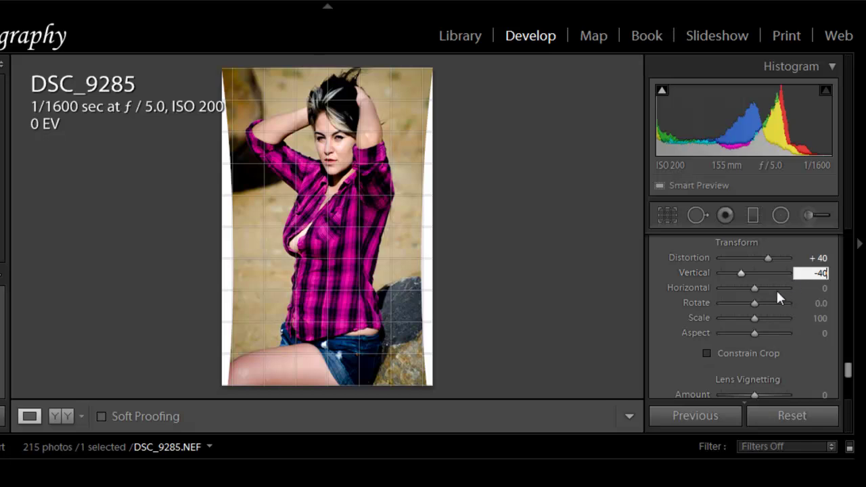
Set Horizontal perspective to +20 and rotate the photo to about +1.2.
drag(755, 289, 760, 292)
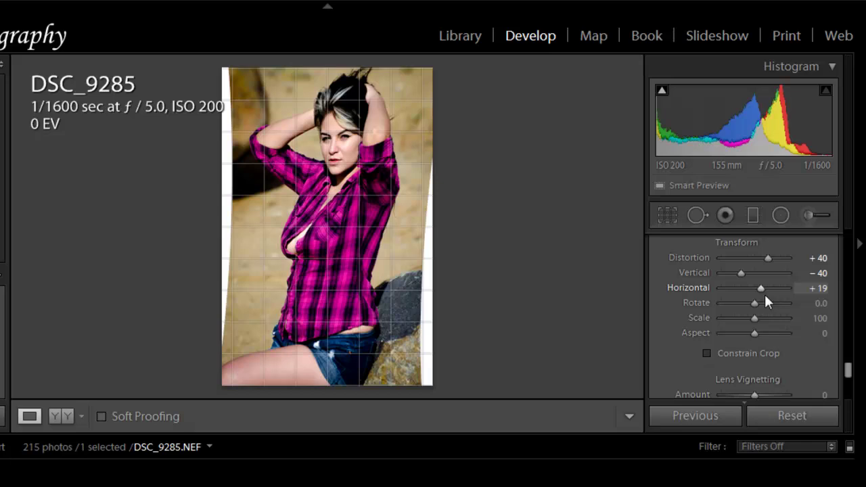
click(816, 288)
key(Down)
key(Down)
key(Down)
key(Down)
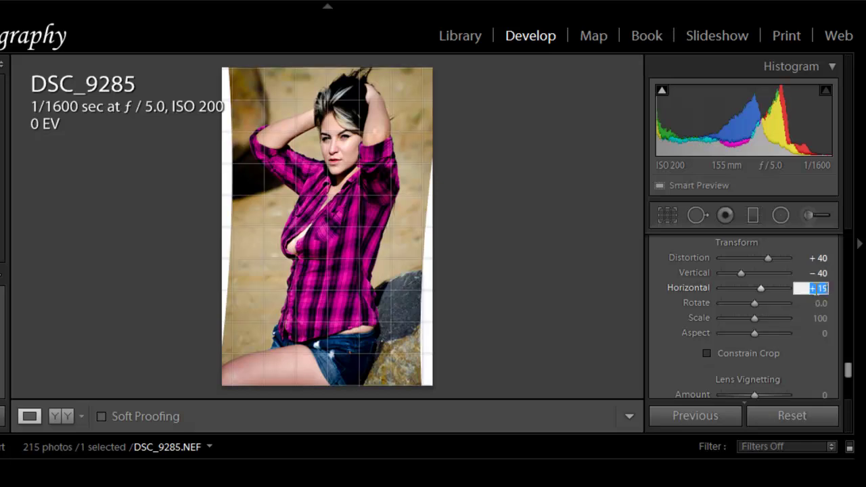
text(20)
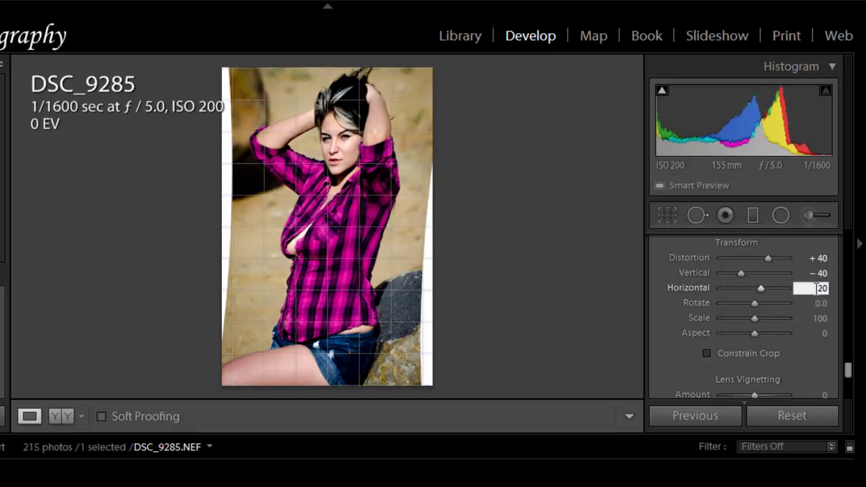
mouse_move(755, 304)
mouse_down()
mouse_move(771, 306)
mouse_move(759, 307)
mouse_up()
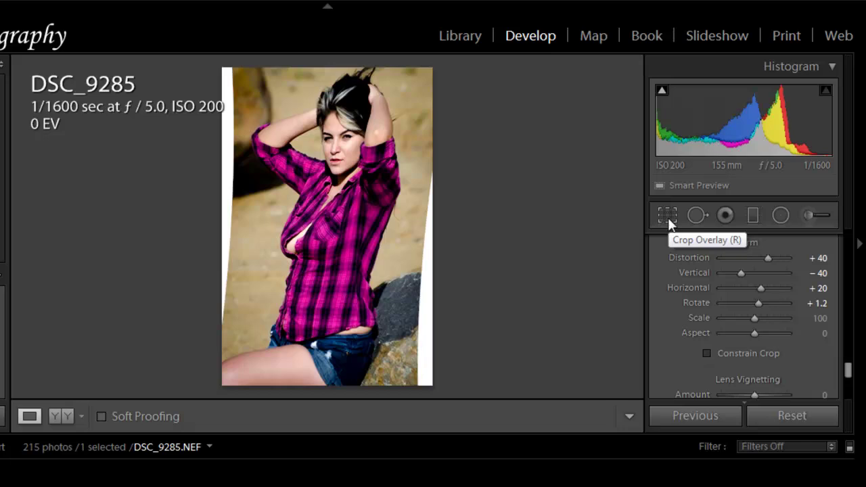
Reset Distortion, Vertical and Horizontal, then re-enter Distortion +40 and Vertical −40.
double_click(683, 256)
double_click(689, 271)
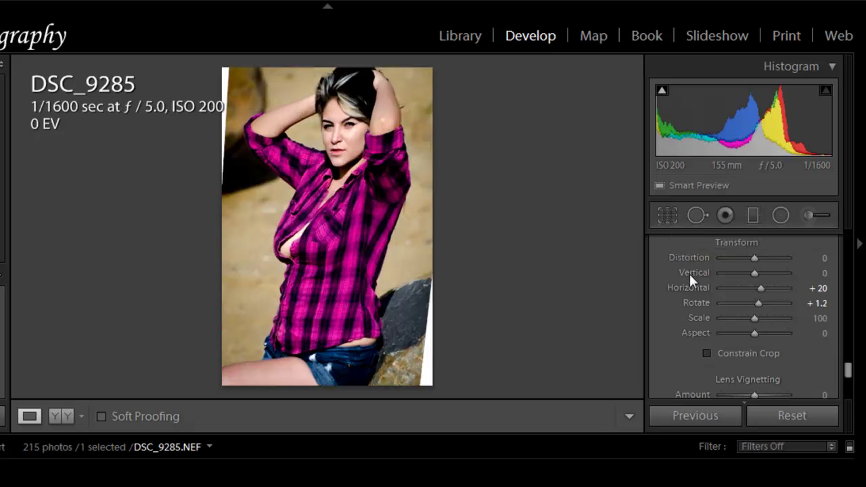
double_click(690, 287)
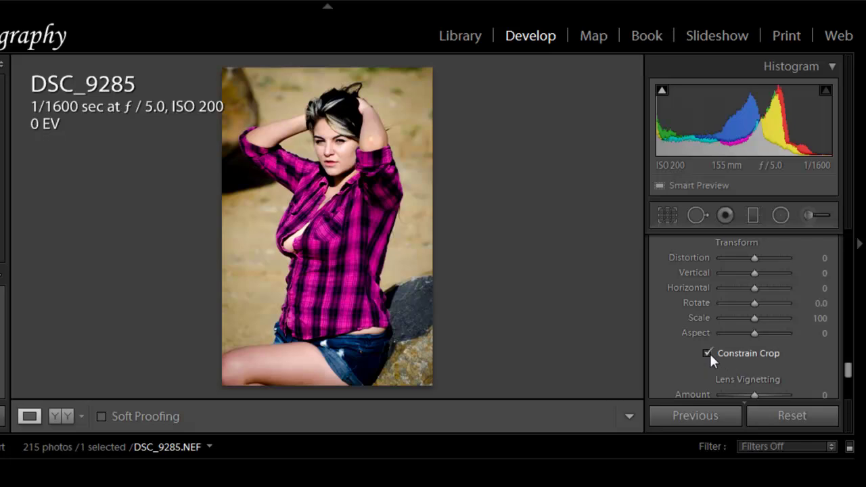
click(822, 262)
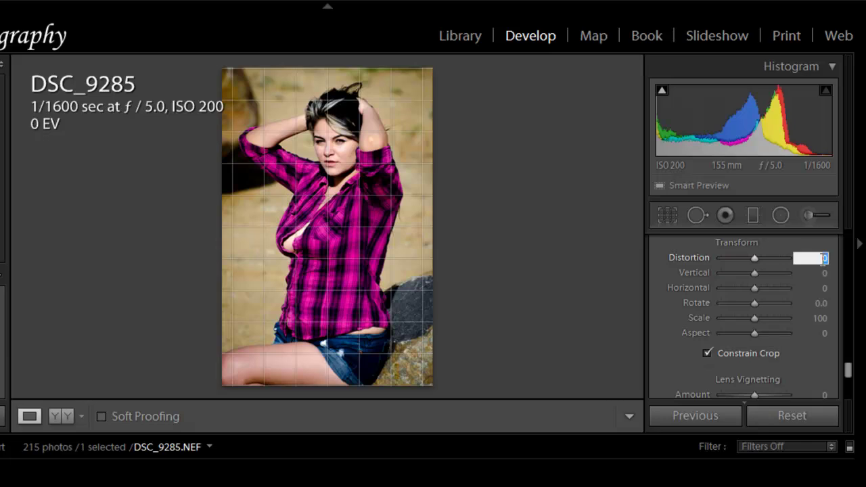
text(40)
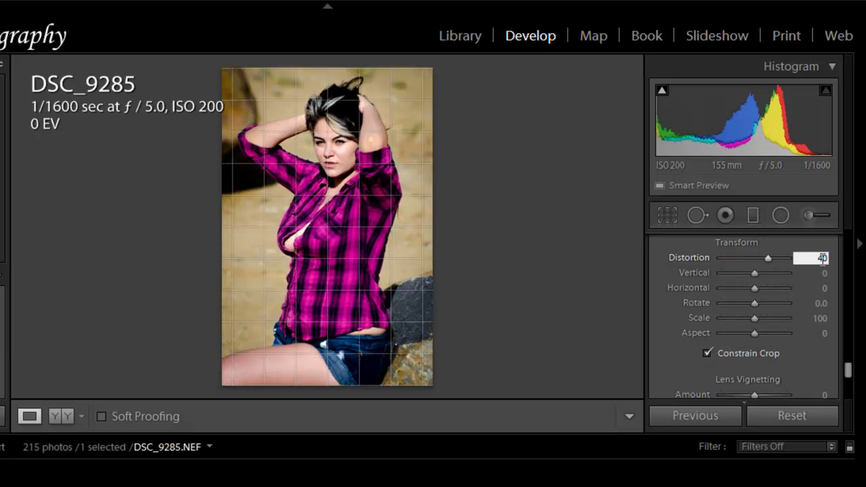
key(Tab)
text(-40)
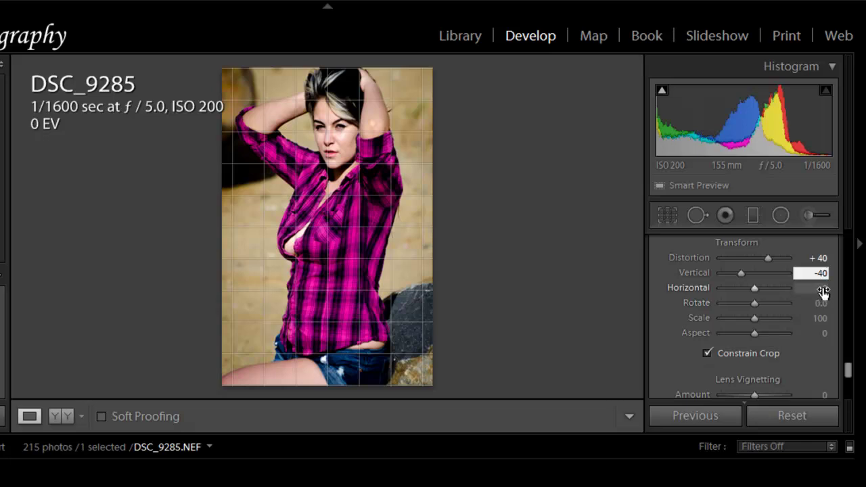
Set Horizontal to +10, Scale to 89 and Rotate to about +1.2.
click(824, 287)
click(758, 291)
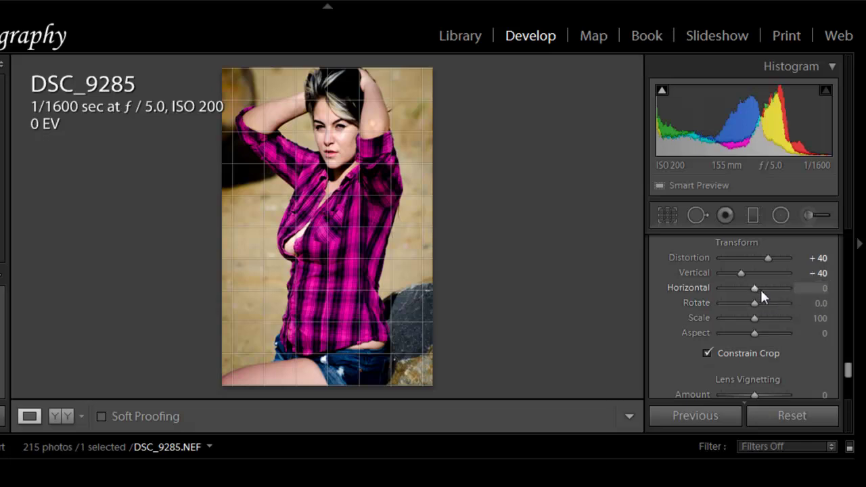
click(760, 288)
drag(759, 290, 755, 291)
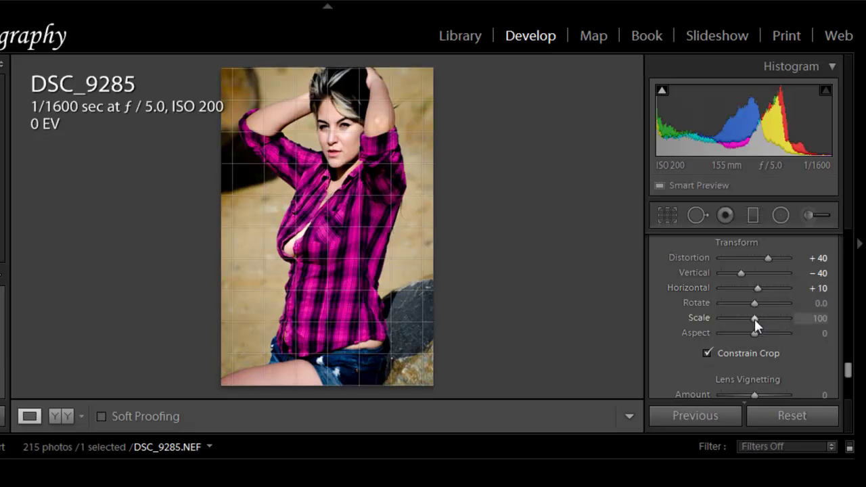
drag(755, 318, 746, 321)
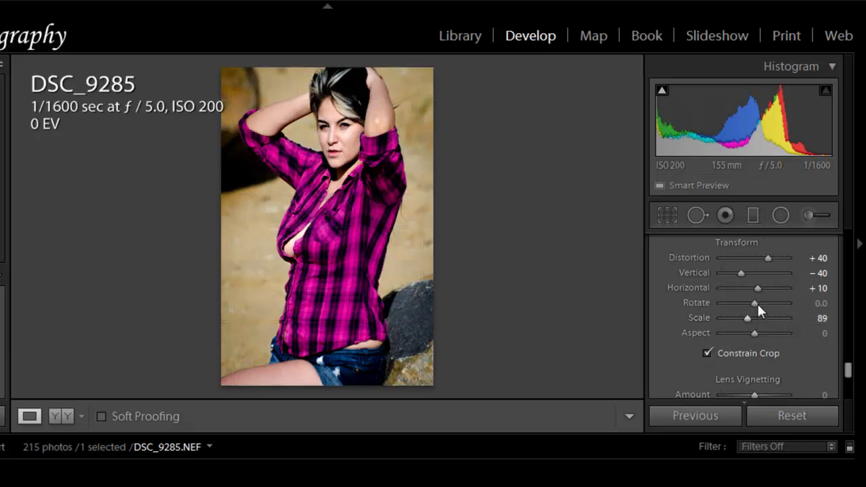
drag(755, 302, 758, 305)
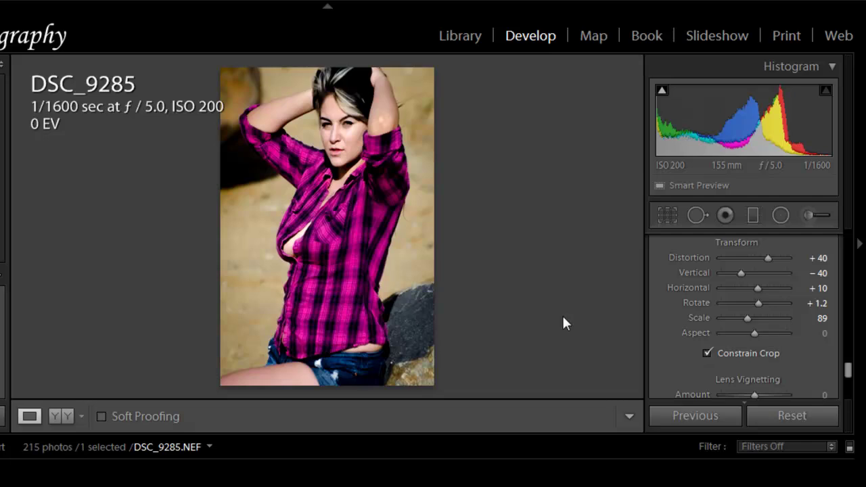
Crop the photo with the frame shifted up toward her head, cutting off her legs.
click(668, 216)
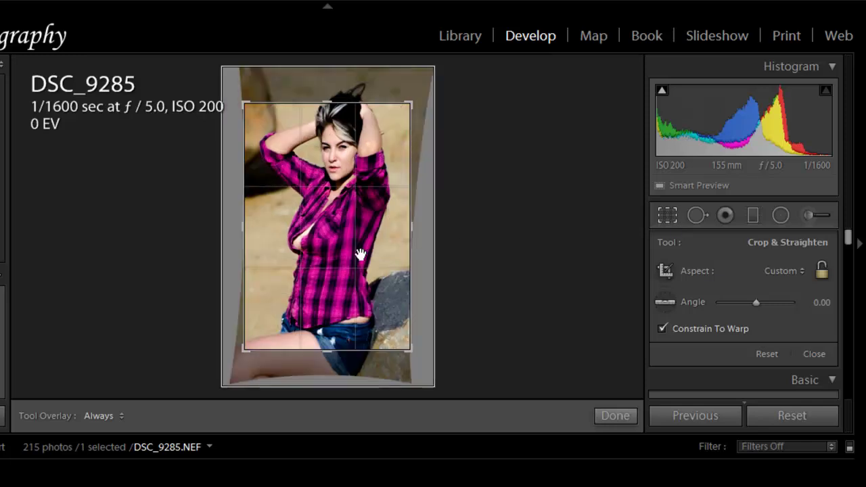
drag(336, 251, 337, 240)
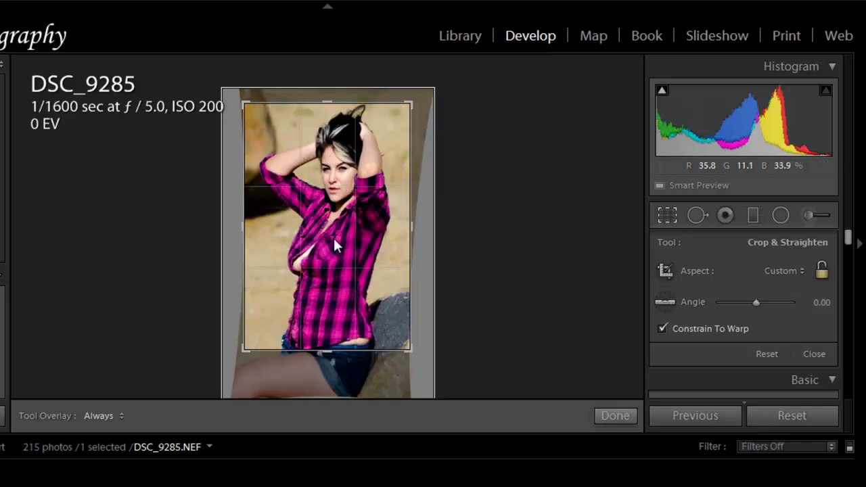
click(601, 416)
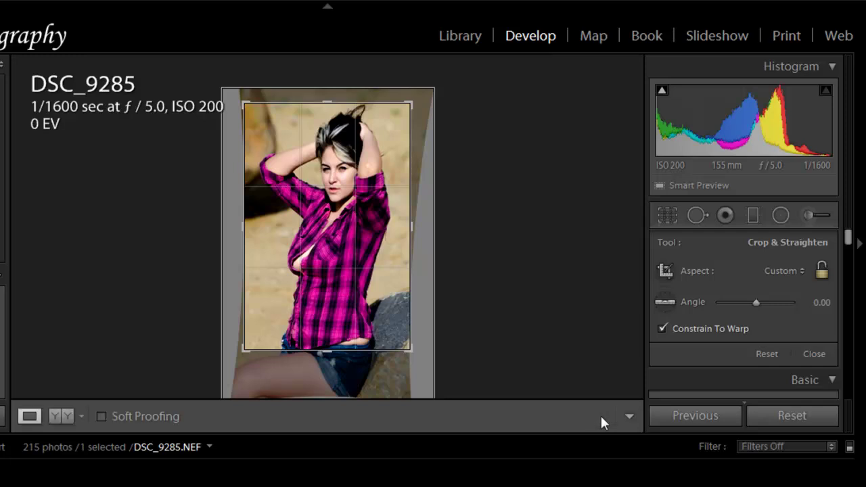